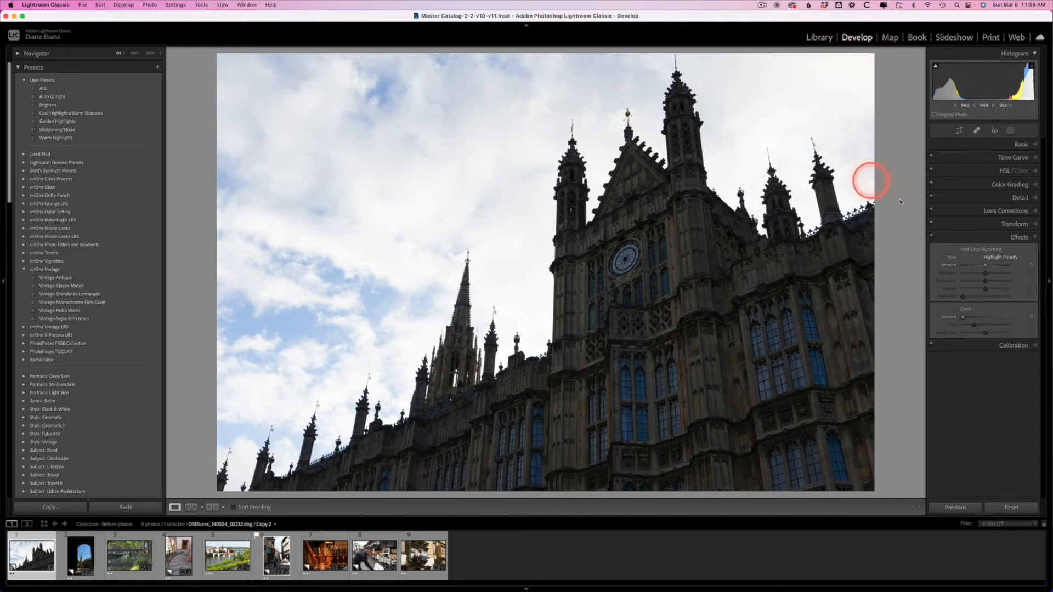
# Expand the Basic adjustments and check the Solo Mode option among the panel display options.
pyautogui.click(1031, 146)
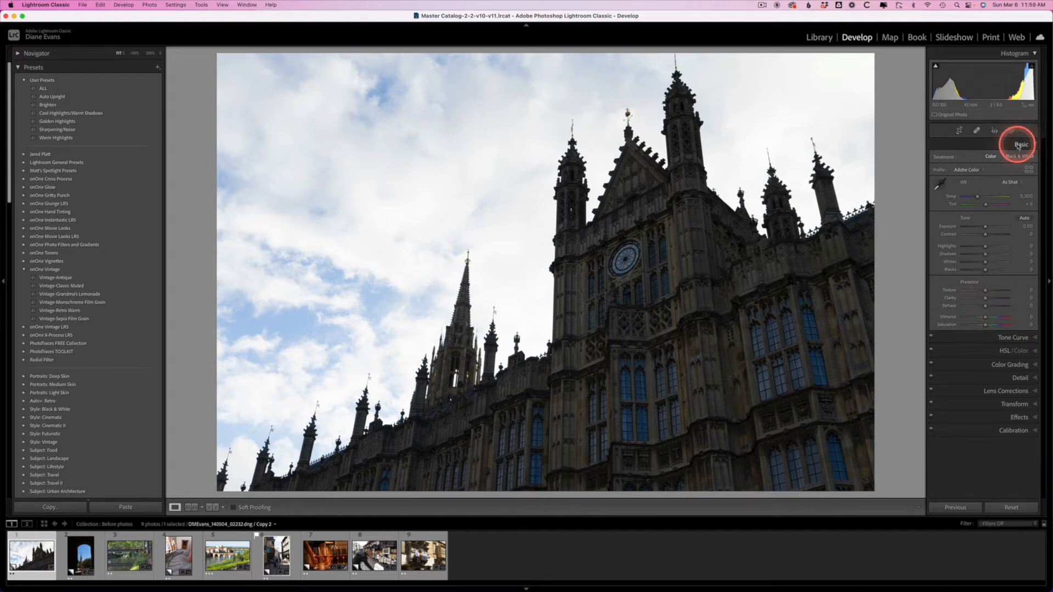
pyautogui.rightClick(1019, 146)
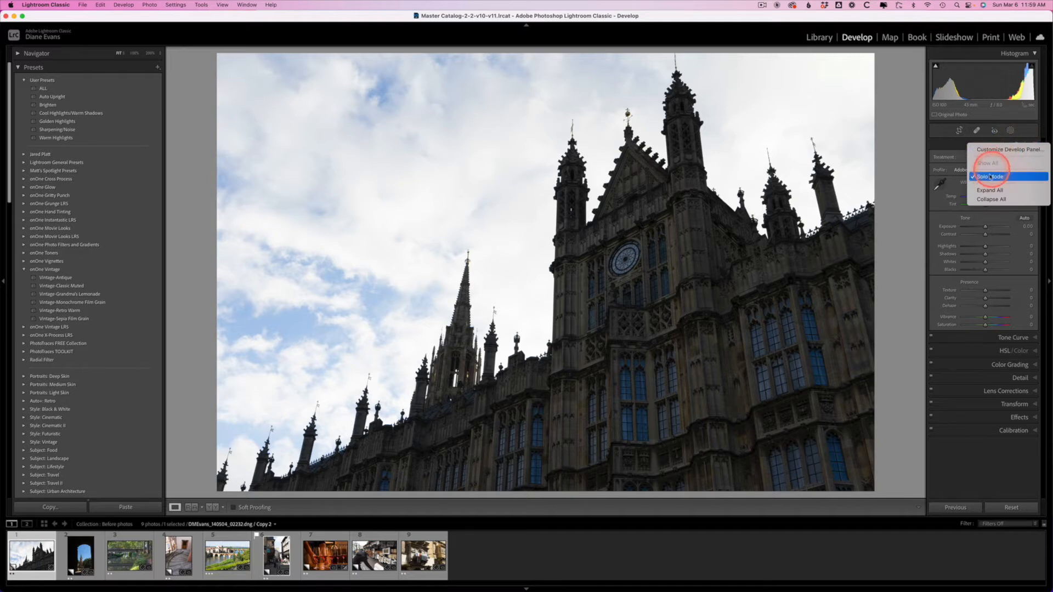
pyautogui.click(961, 144)
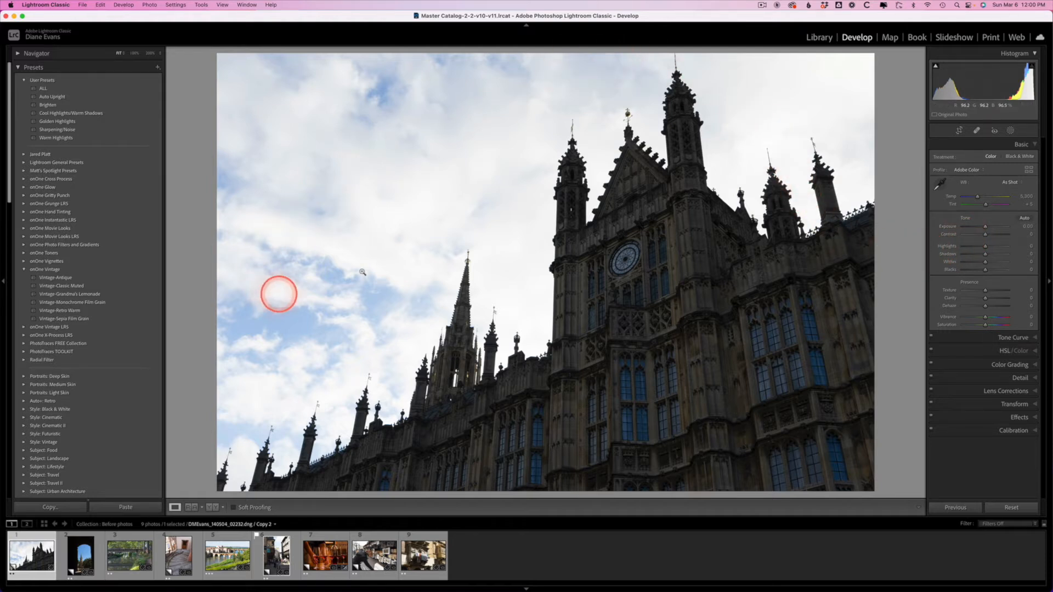
# Set Highlights to -100, Shadows to +100, Clarity to +41 and Vibrance to +14 for the Gothic building photo.
pyautogui.moveTo(985, 245); pyautogui.dragTo(958, 247)
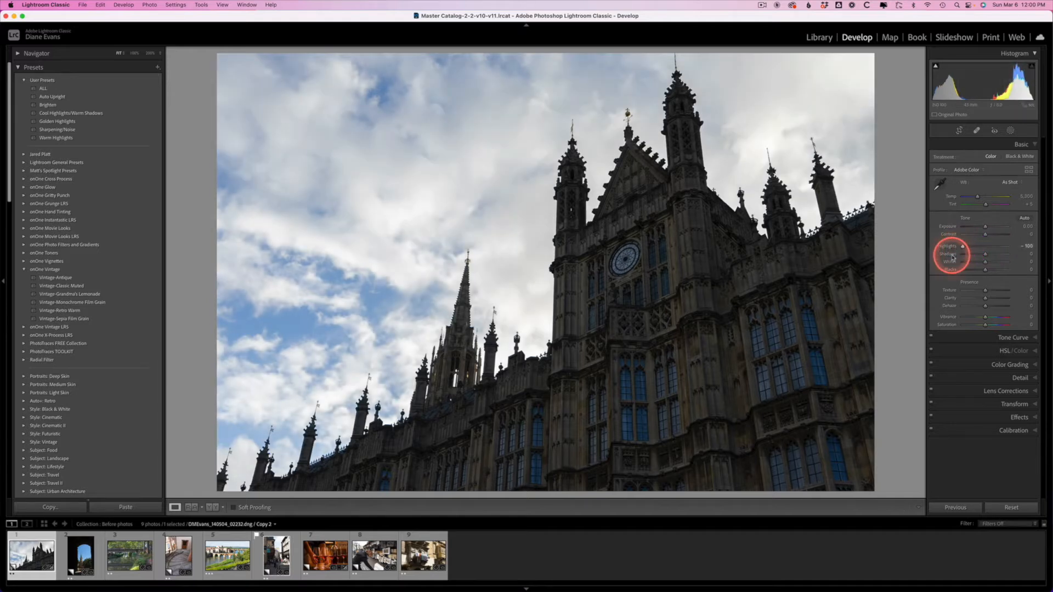
pyautogui.moveTo(985, 257); pyautogui.dragTo(1014, 257)
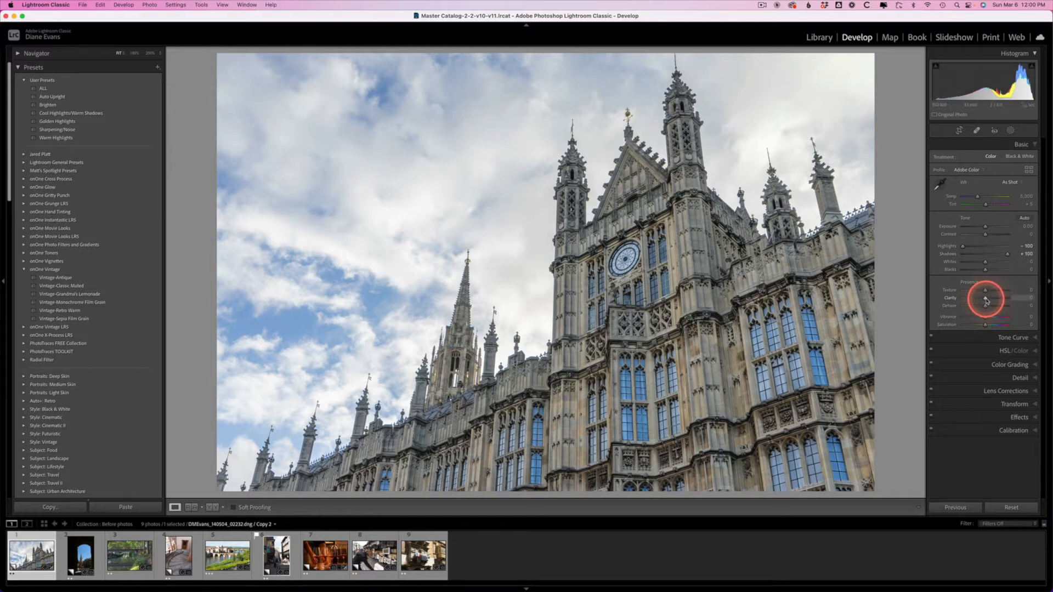
pyautogui.moveTo(985, 300); pyautogui.dragTo(995, 300)
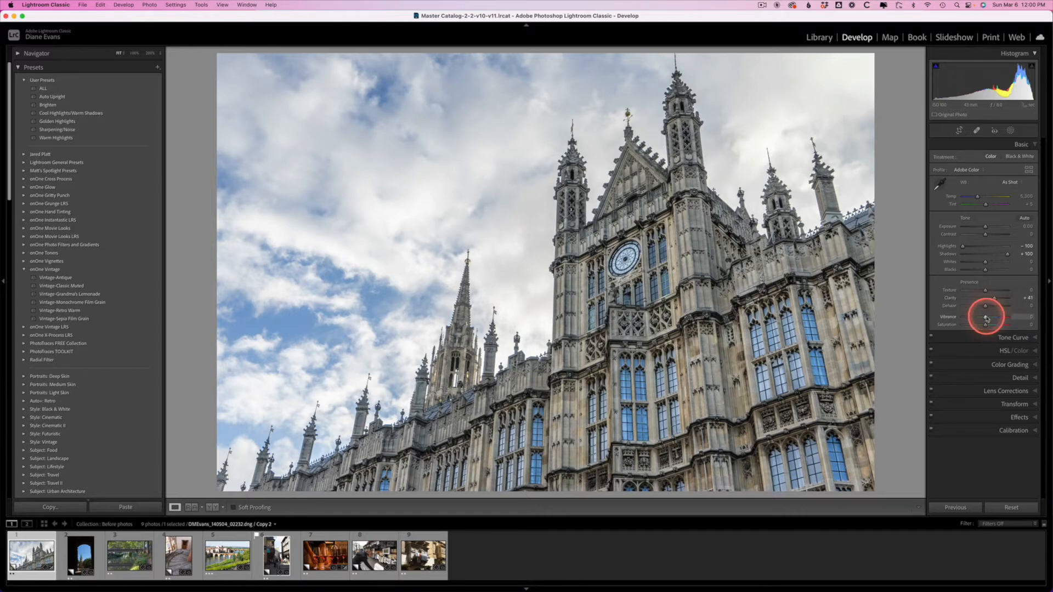
pyautogui.moveTo(986, 318); pyautogui.dragTo(989, 318)
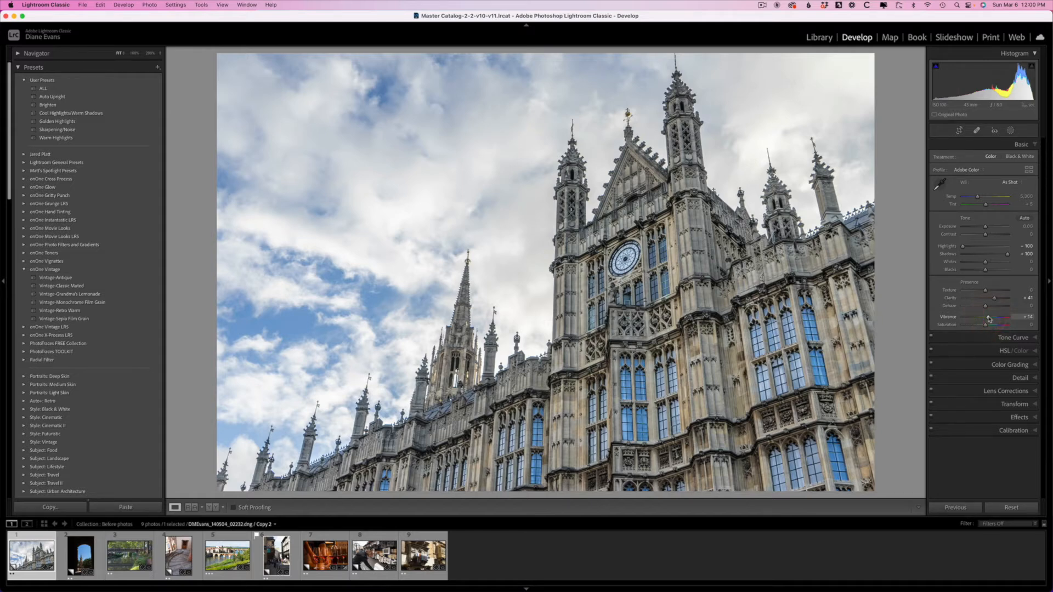
# Set the Whites to +7 and the Blacks to -18 for the building photo.
pyautogui.click(986, 234)
pyautogui.click(954, 271)
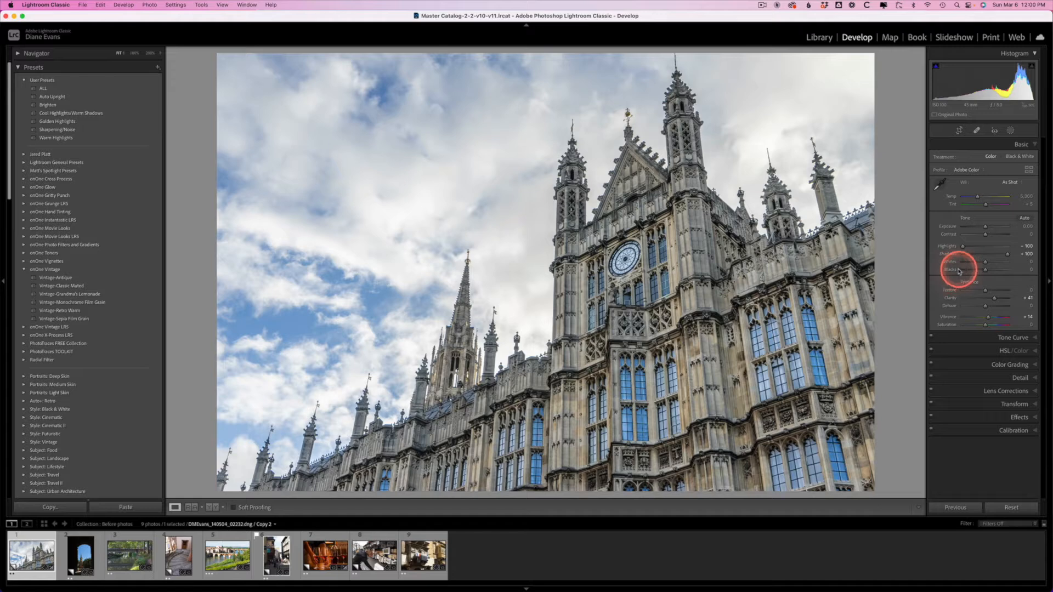
pyautogui.click(986, 264)
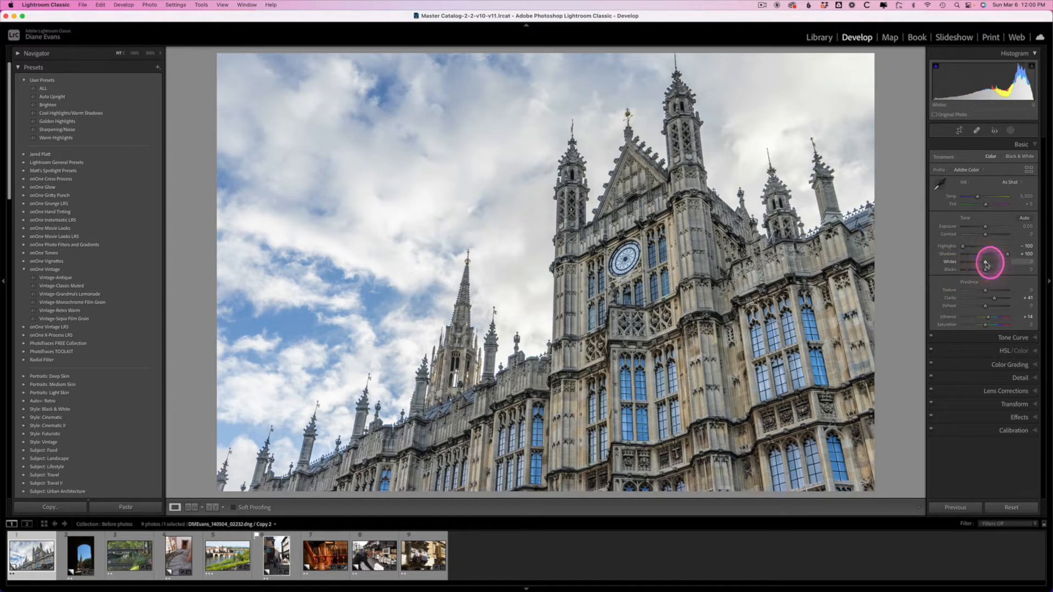
pyautogui.moveTo(986, 265); pyautogui.dragTo(987, 266)
pyautogui.moveTo(986, 269); pyautogui.dragTo(981, 272)
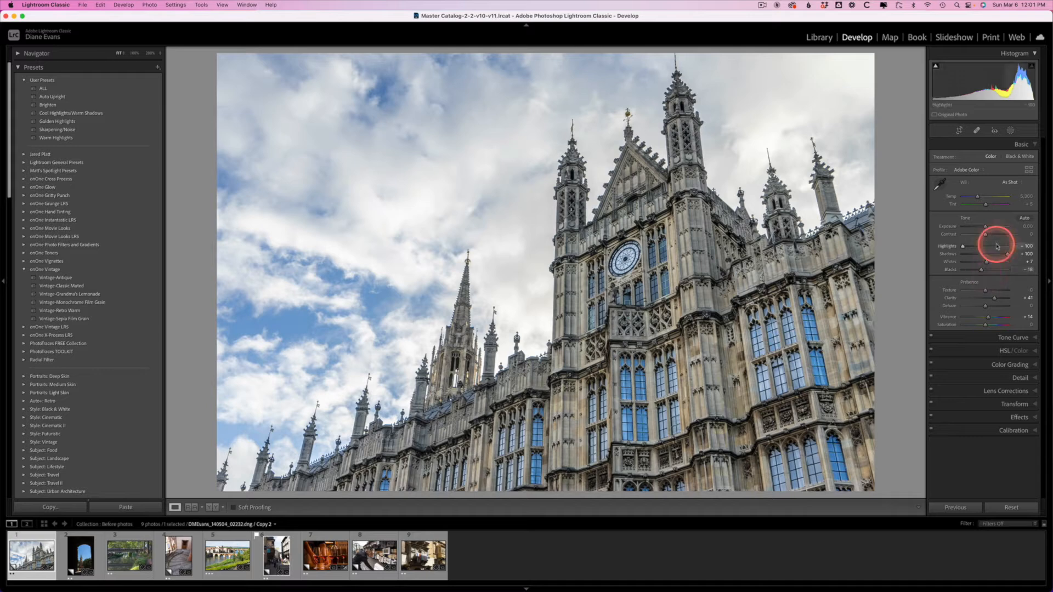
# Try Tone Curve region adjustments on the building photo, including Lights at +24, and reset them to zero.
pyautogui.click(1027, 338)
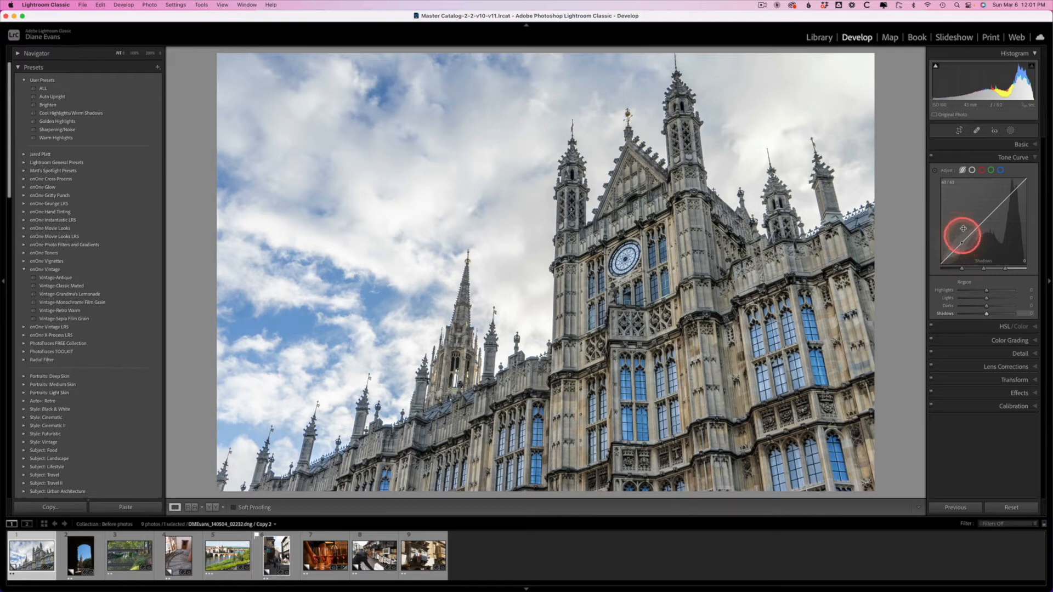
pyautogui.moveTo(987, 290)
pyautogui.mouseDown()
pyautogui.moveTo(984, 316)
pyautogui.moveTo(987, 295)
pyautogui.mouseUp()
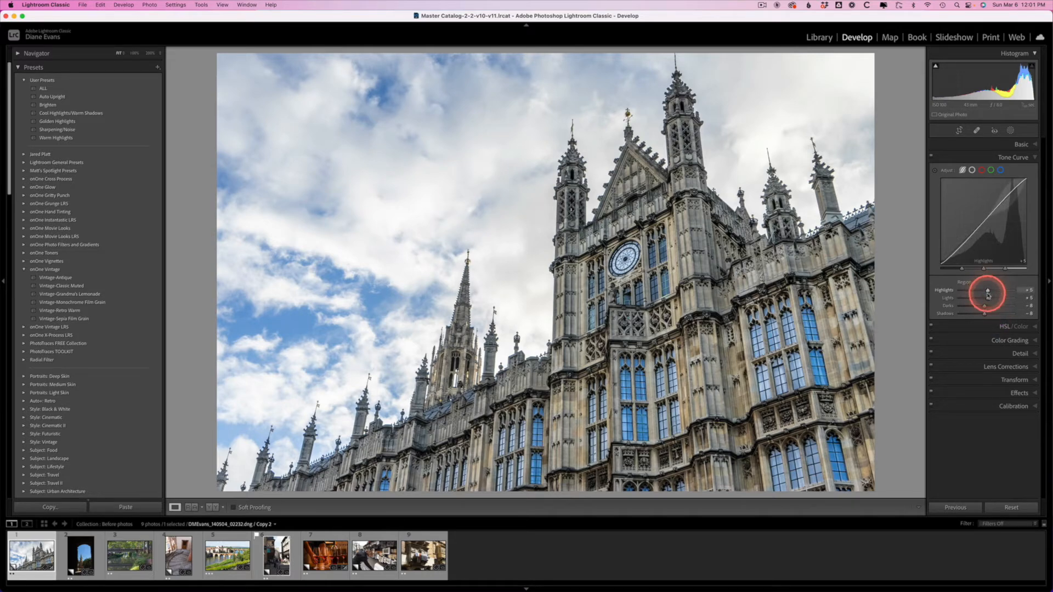
pyautogui.doubleClick(946, 174)
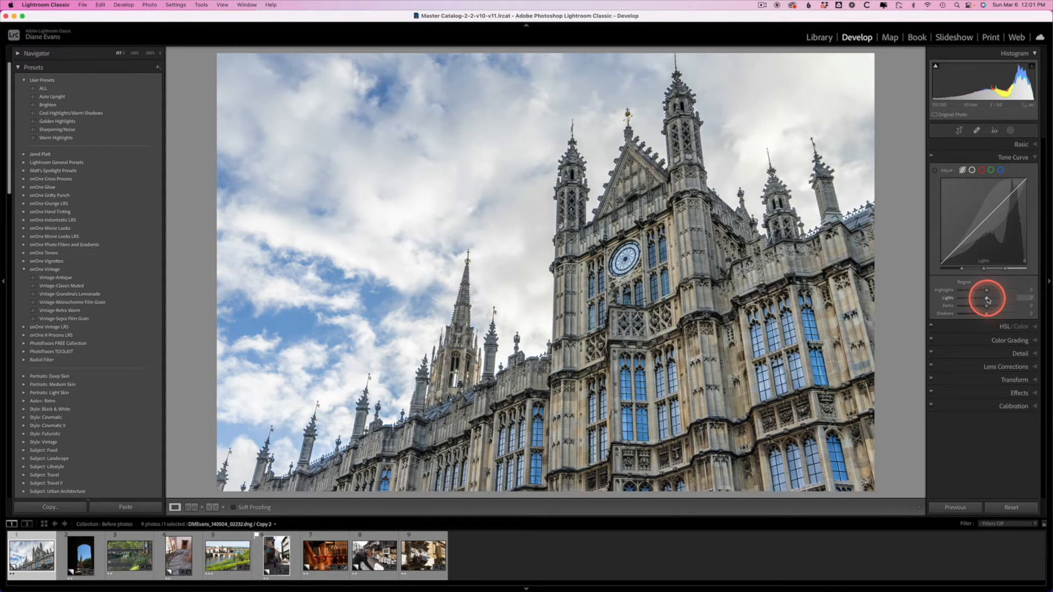
pyautogui.moveTo(987, 299); pyautogui.dragTo(995, 300)
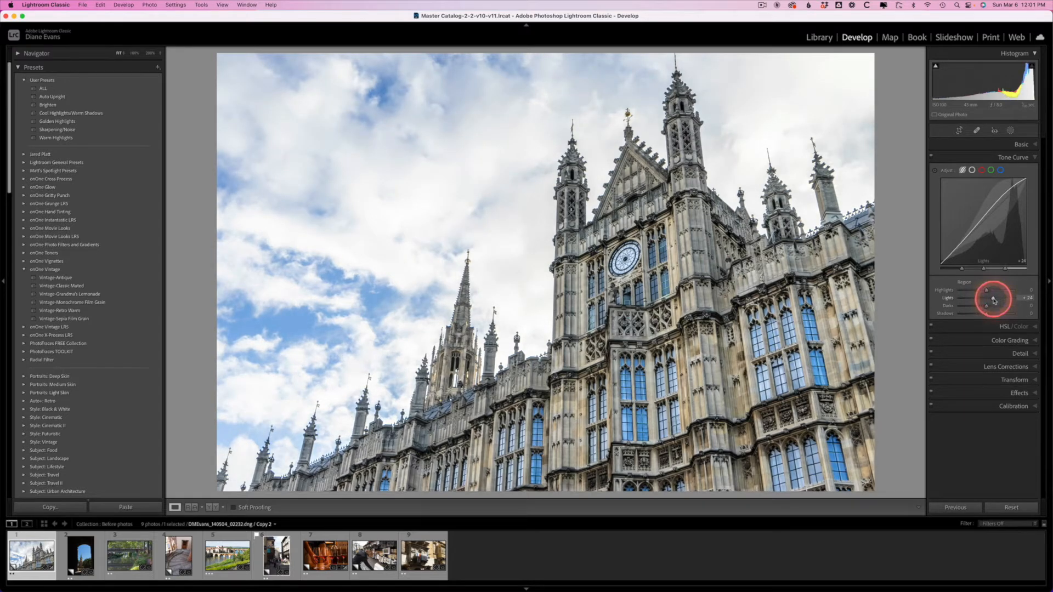
pyautogui.doubleClick(994, 298)
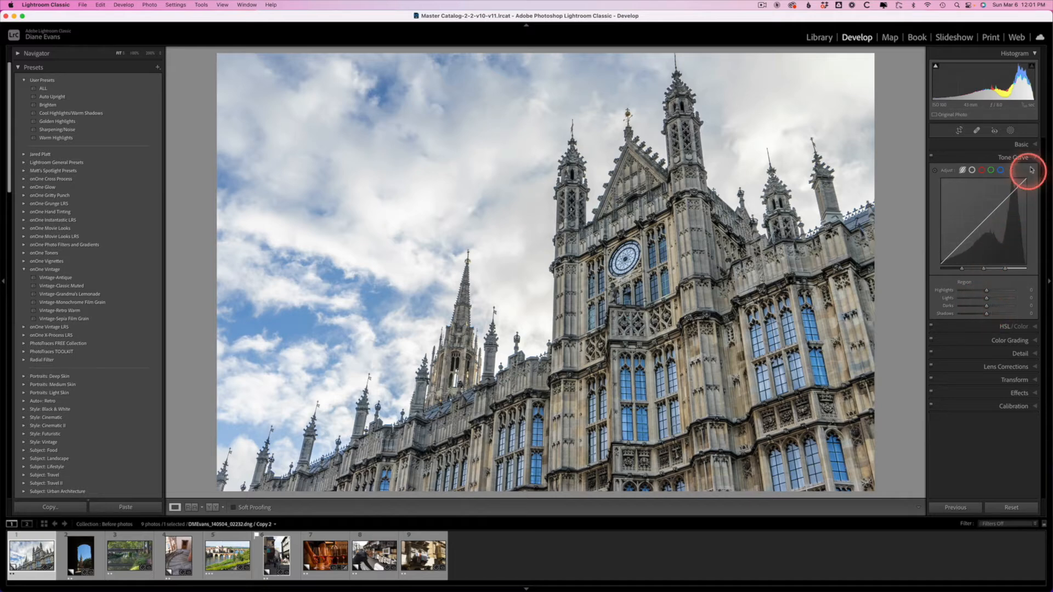
# Return to the Basic adjustments and warm the building photo slightly by setting Temp to 5,583.
pyautogui.click(1037, 148)
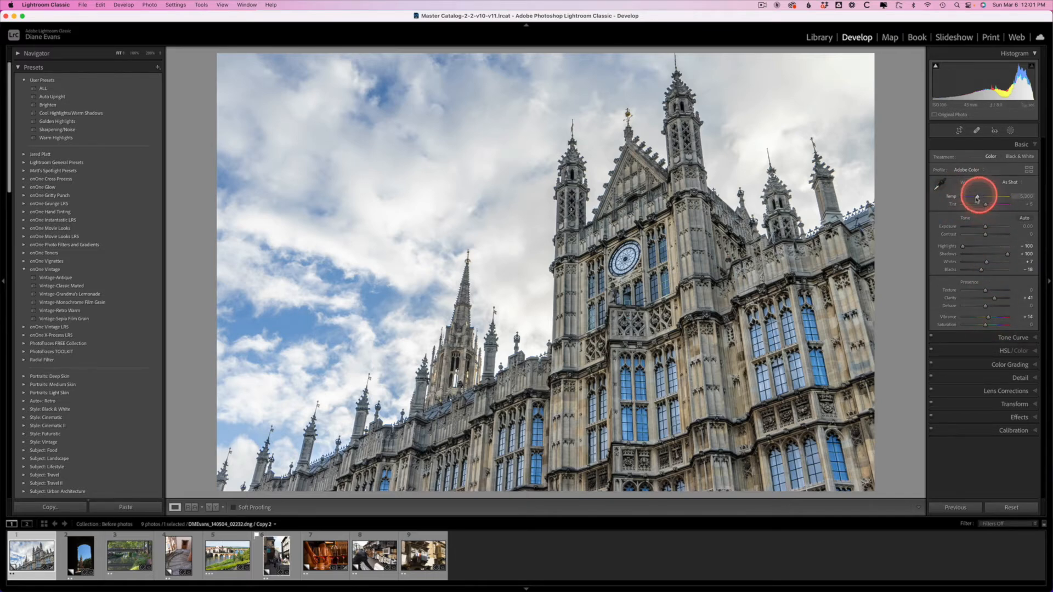
pyautogui.moveTo(978, 199); pyautogui.dragTo(980, 199)
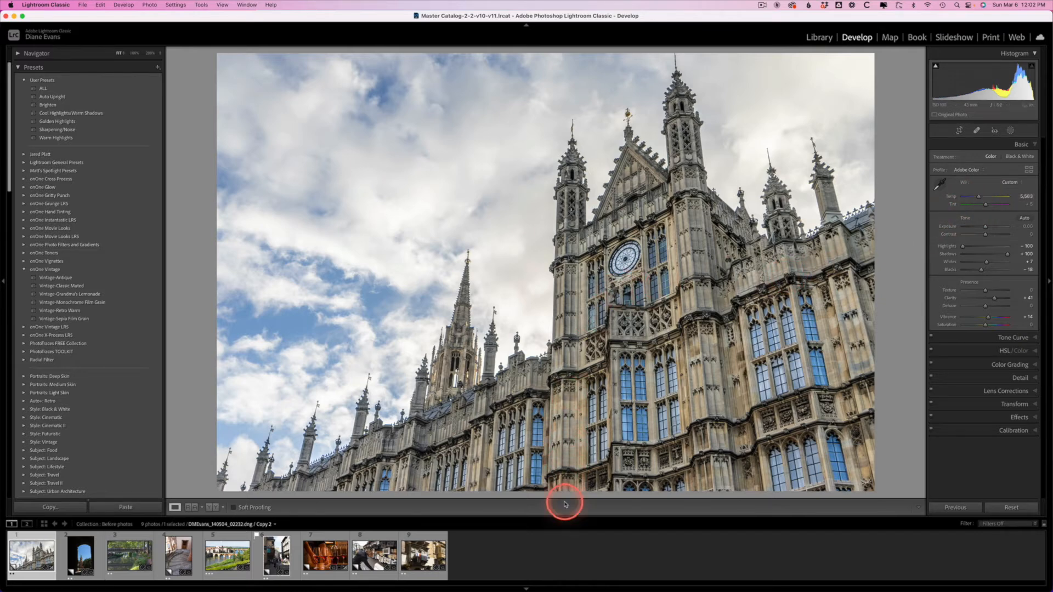
pyautogui.click(212, 508)
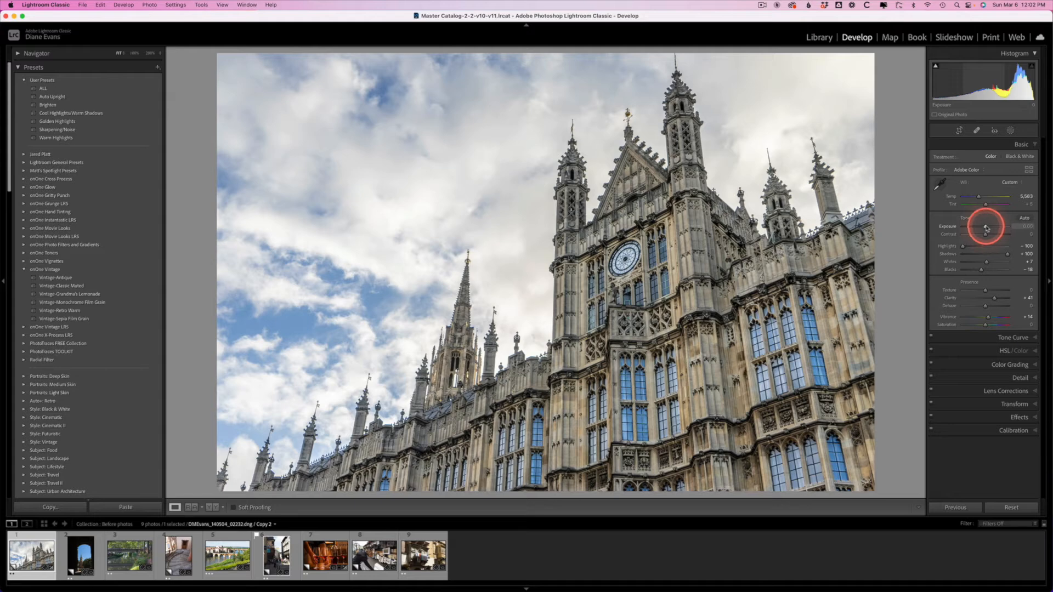
# Try raising the building photo's Exposure to +0.35 and reset it to its default.
pyautogui.moveTo(987, 230); pyautogui.dragTo(988, 231)
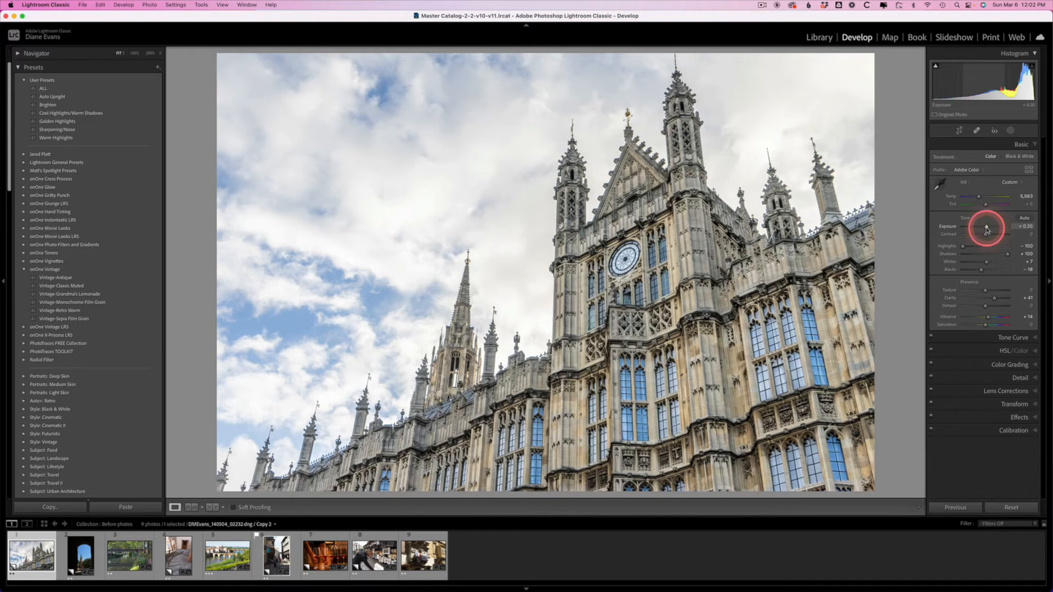
pyautogui.doubleClick(986, 227)
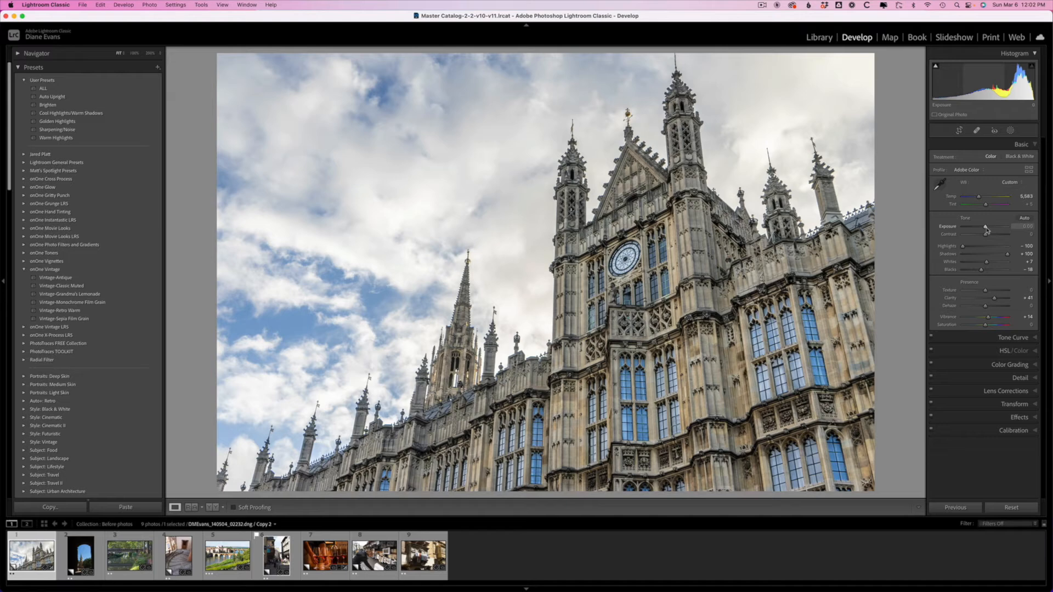
pyautogui.click(987, 230)
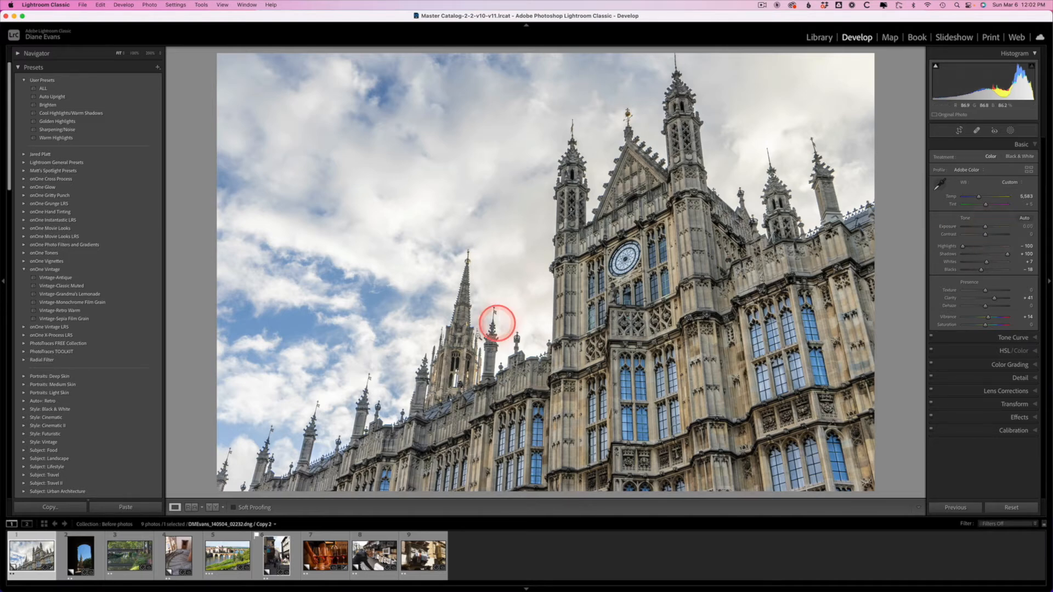
# Switch to the river and bridge photo and straighten it automatically with the Crop & Straighten tool.
pyautogui.click(228, 556)
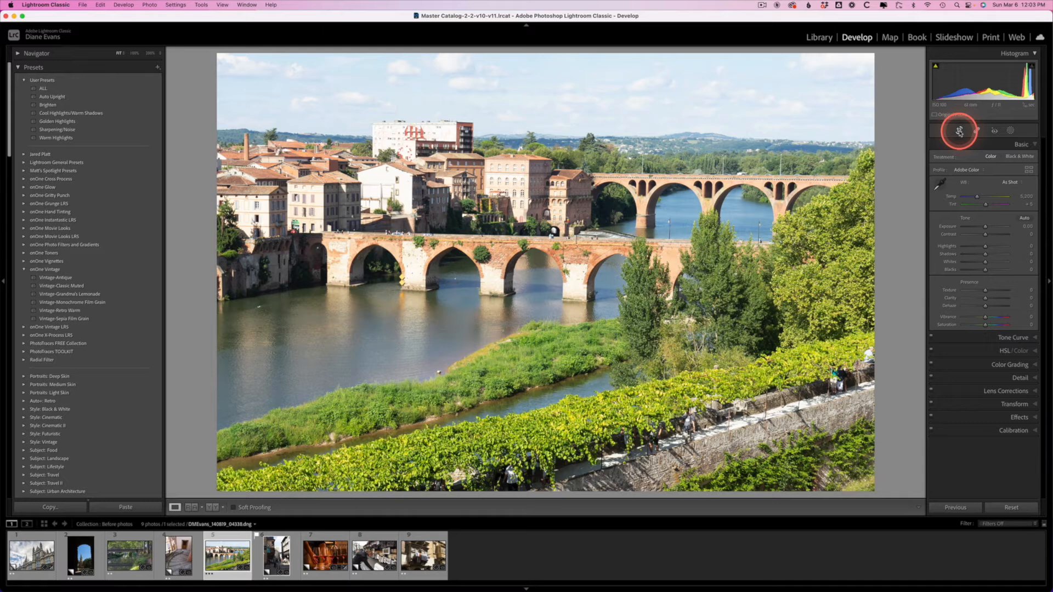
pyautogui.click(960, 131)
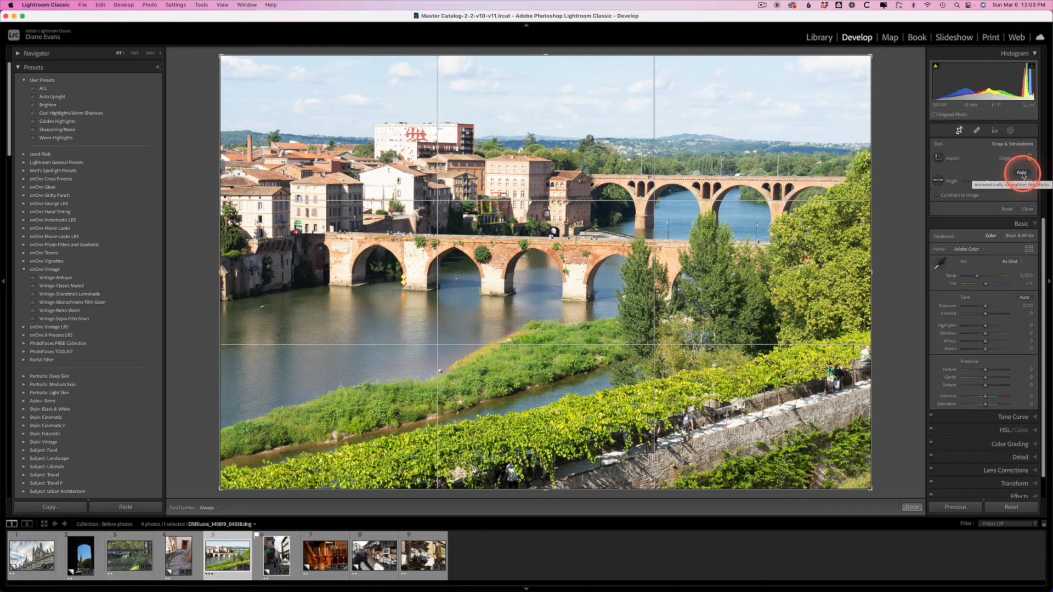
pyautogui.click(1022, 174)
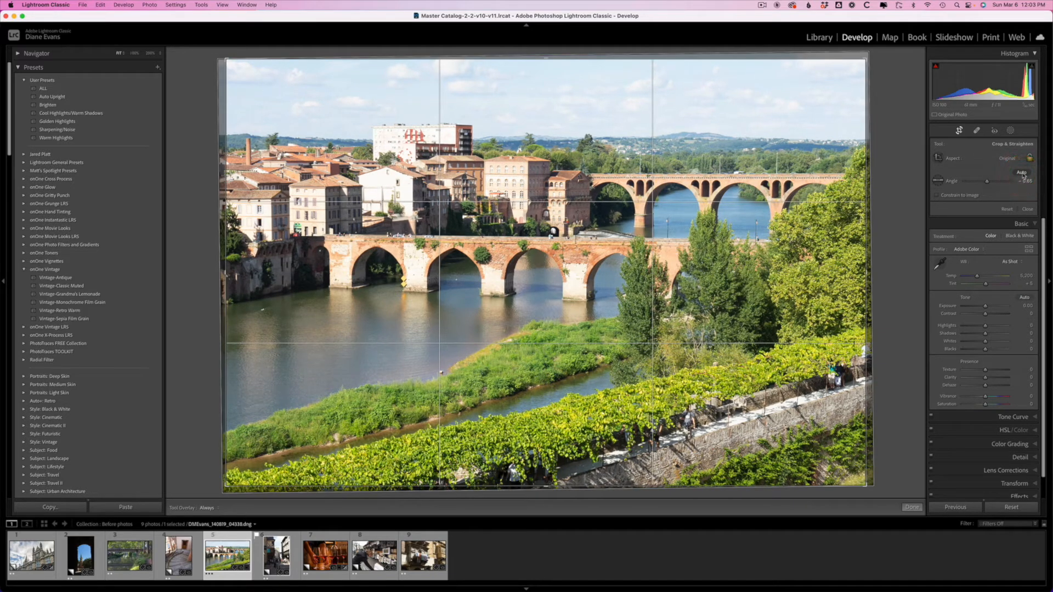
# Straighten the river photo with the Straighten tool along the top edge of the near bridge, giving an angle of -1.28, and apply the crop.
pyautogui.click(940, 182)
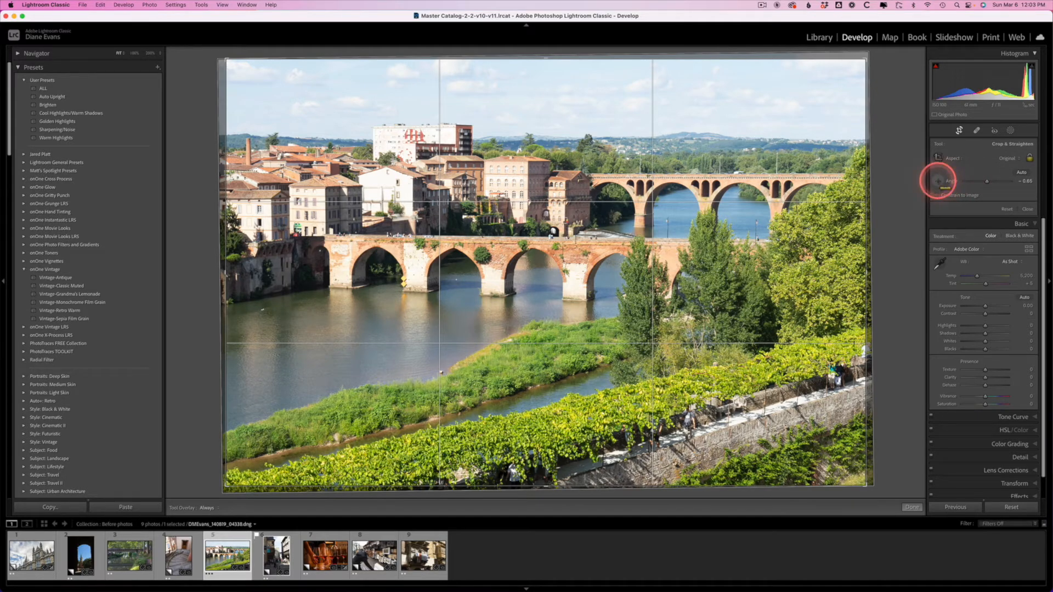
pyautogui.click(368, 246)
pyautogui.moveTo(368, 247); pyautogui.dragTo(390, 238)
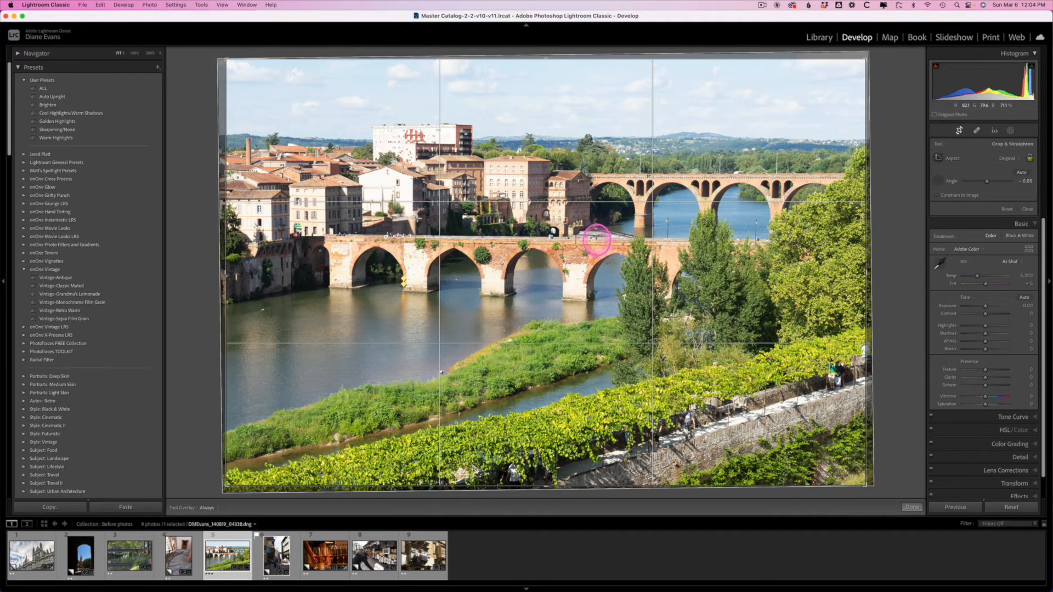
pyautogui.moveTo(597, 240); pyautogui.dragTo(593, 239)
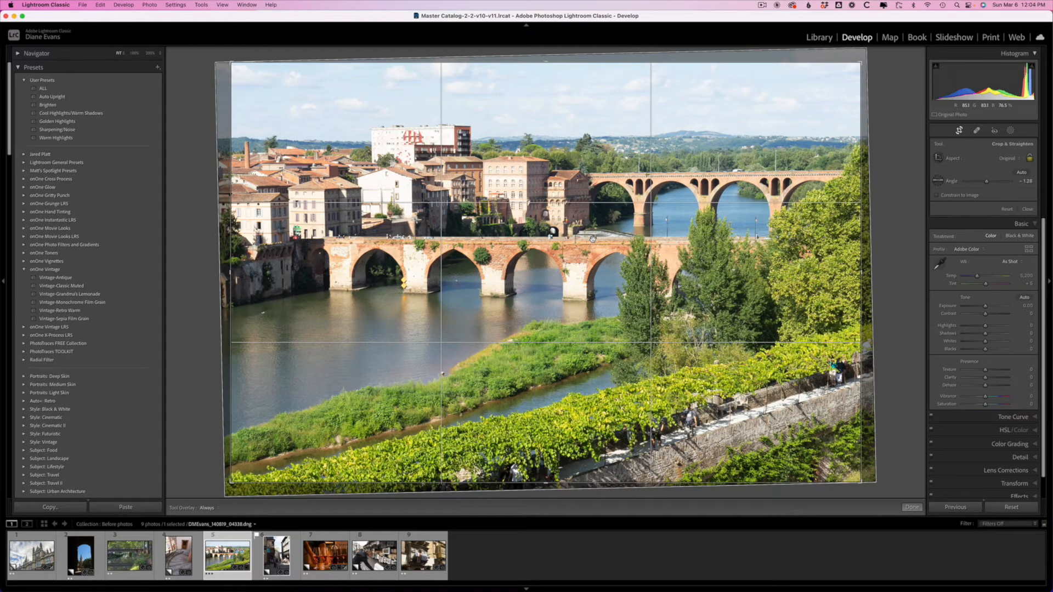
pyautogui.click(912, 508)
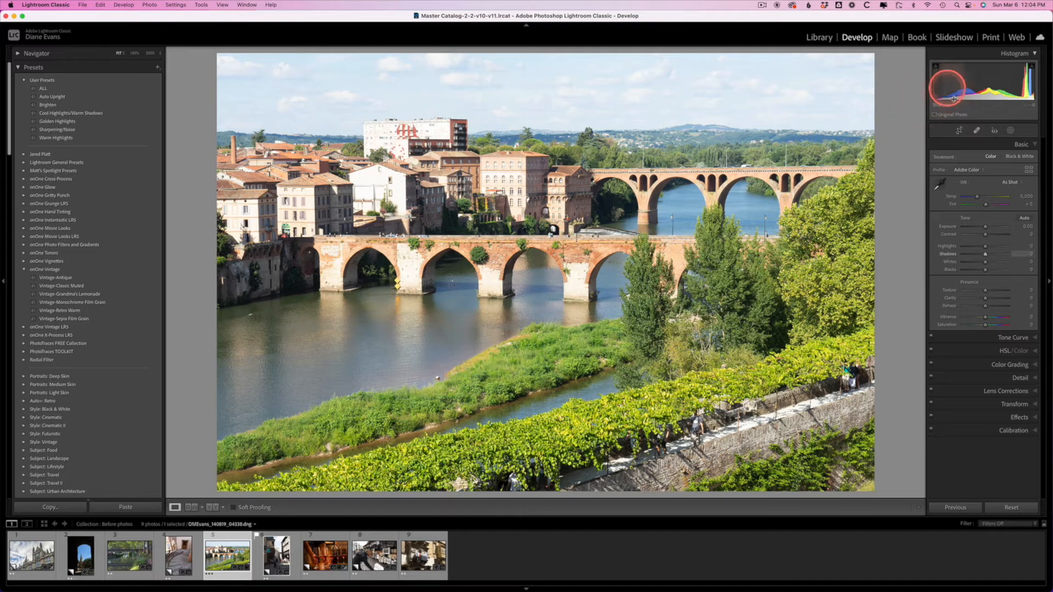
# Reopen the river photo's crop overlay to examine the trimmed edges, and close it.
pyautogui.click(960, 130)
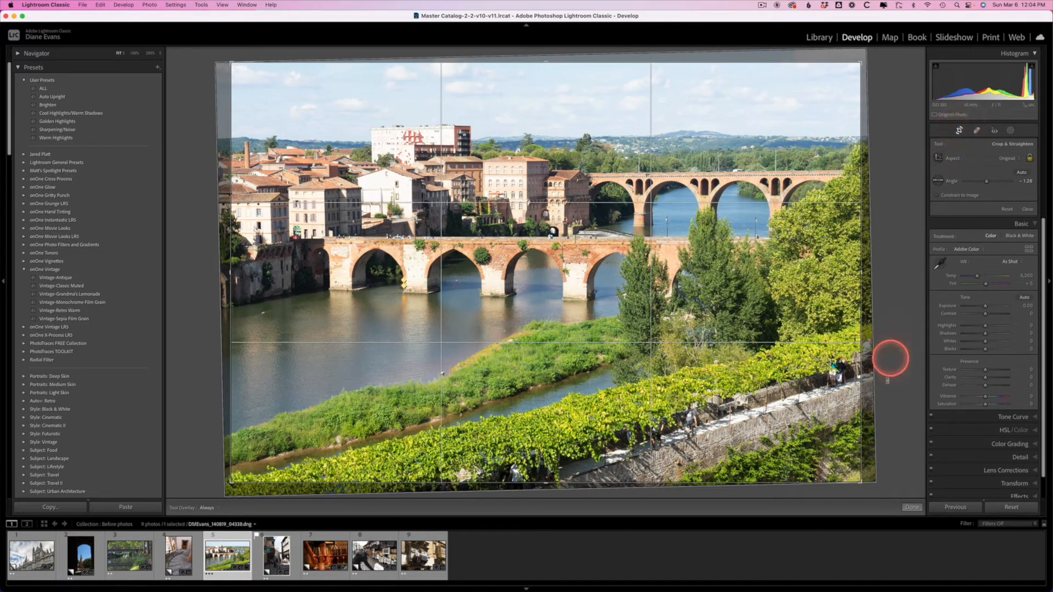
pyautogui.moveTo(860, 483); pyautogui.dragTo(886, 491)
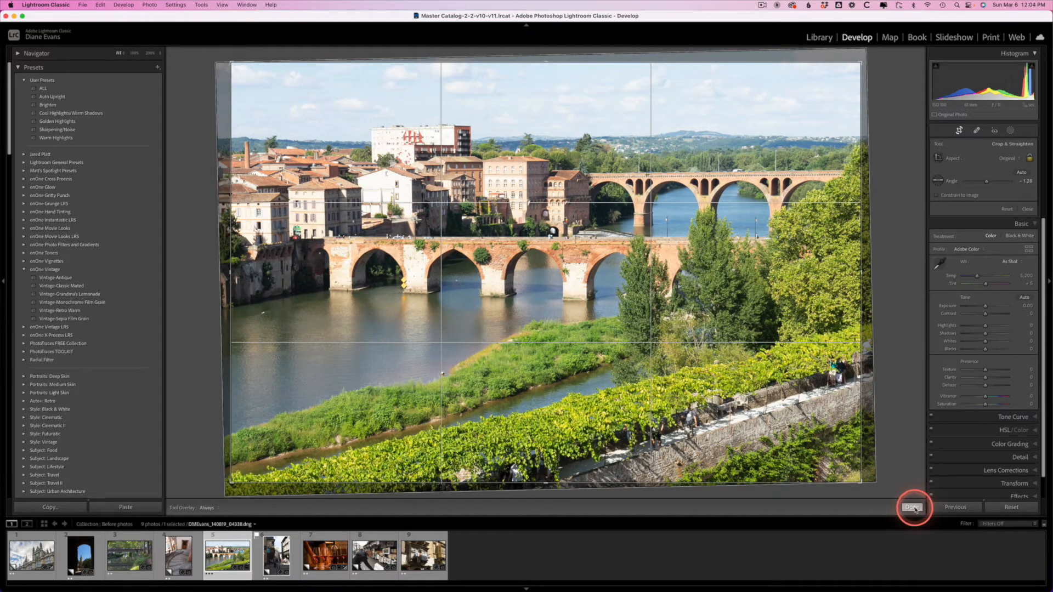
pyautogui.click(912, 507)
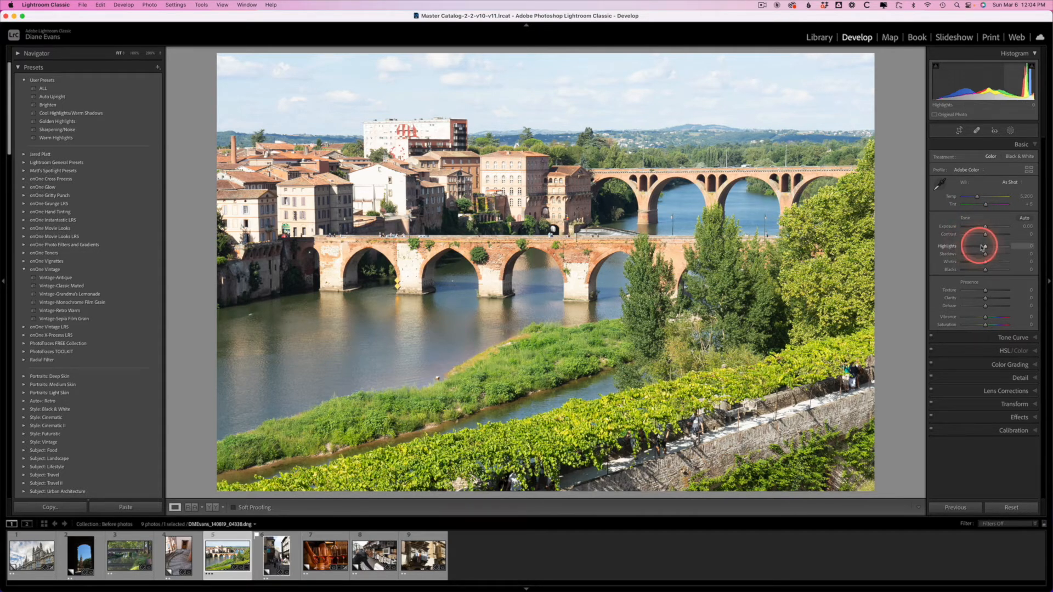
# Set the river photo's Highlights to -100, and try lifting the Shadows before resetting them.
pyautogui.moveTo(986, 247); pyautogui.dragTo(958, 246)
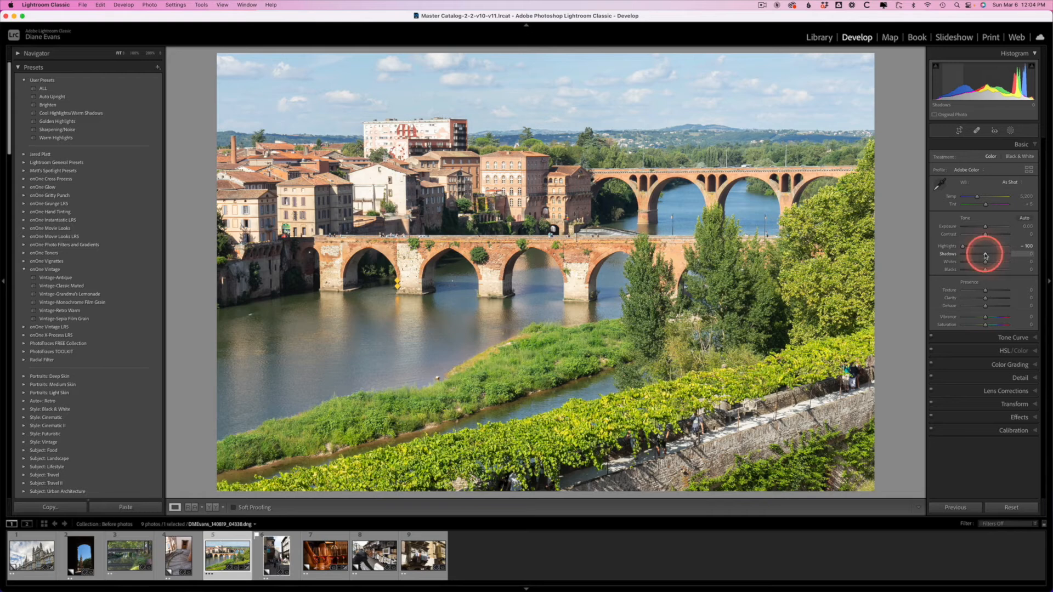
pyautogui.moveTo(987, 256); pyautogui.dragTo(992, 254)
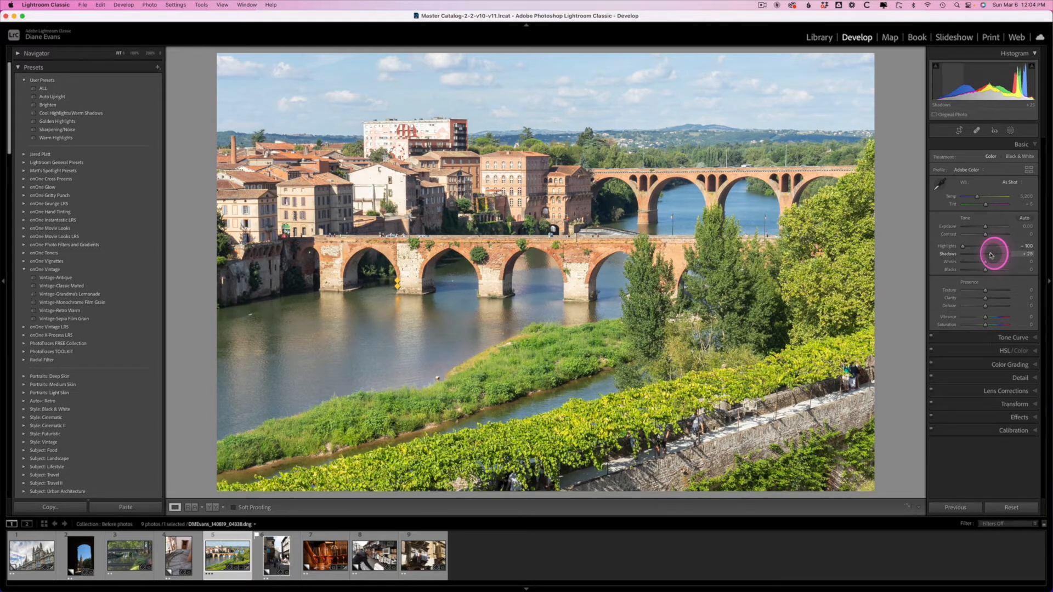
pyautogui.doubleClick(991, 255)
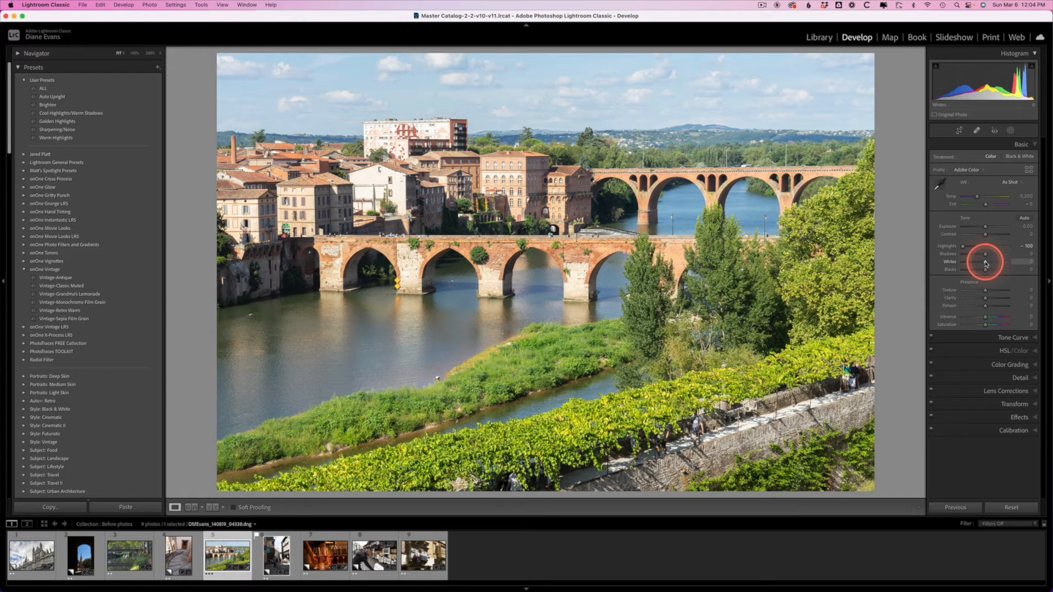
# Reset the river photo's Whites to their default and darken its Blacks slightly.
pyautogui.moveTo(986, 264); pyautogui.dragTo(984, 271)
pyautogui.doubleClick(988, 264)
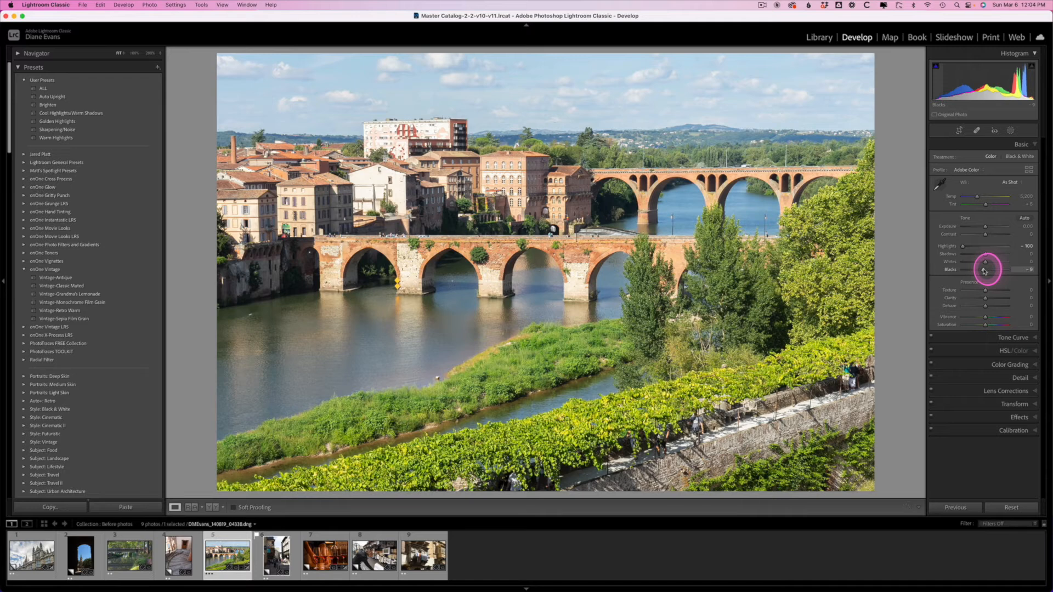
# Set the river photo's Clarity to +18 and its Dehaze to +11.
pyautogui.click(984, 271)
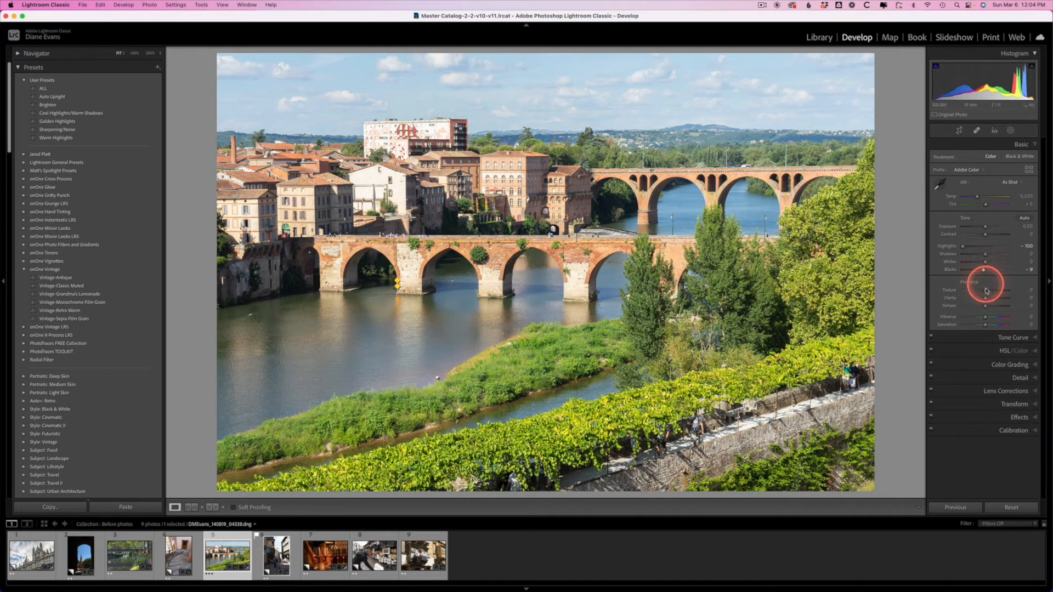
pyautogui.moveTo(986, 299); pyautogui.dragTo(990, 299)
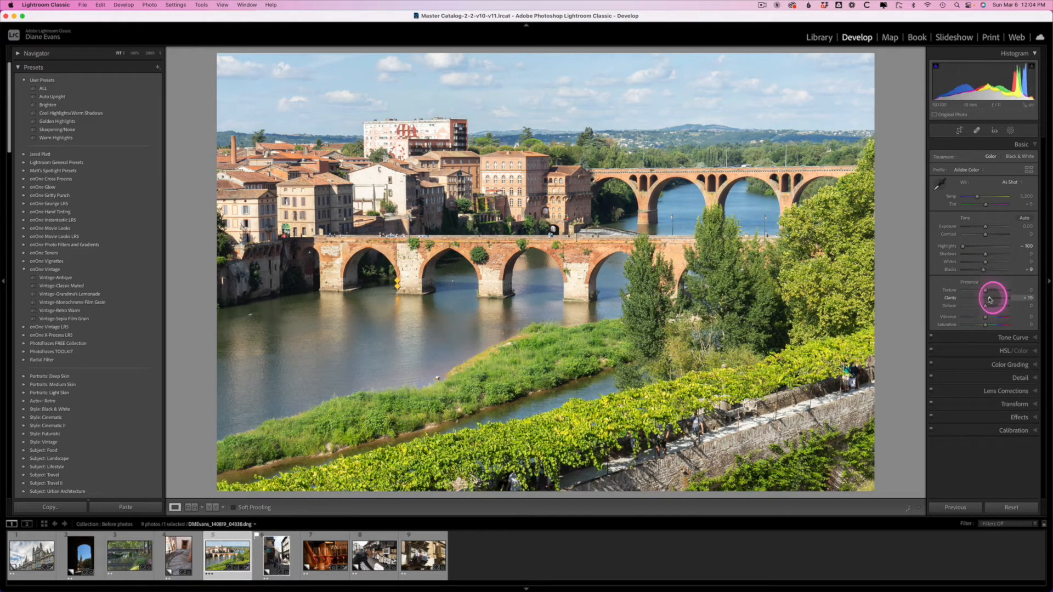
pyautogui.click(990, 299)
pyautogui.click(986, 307)
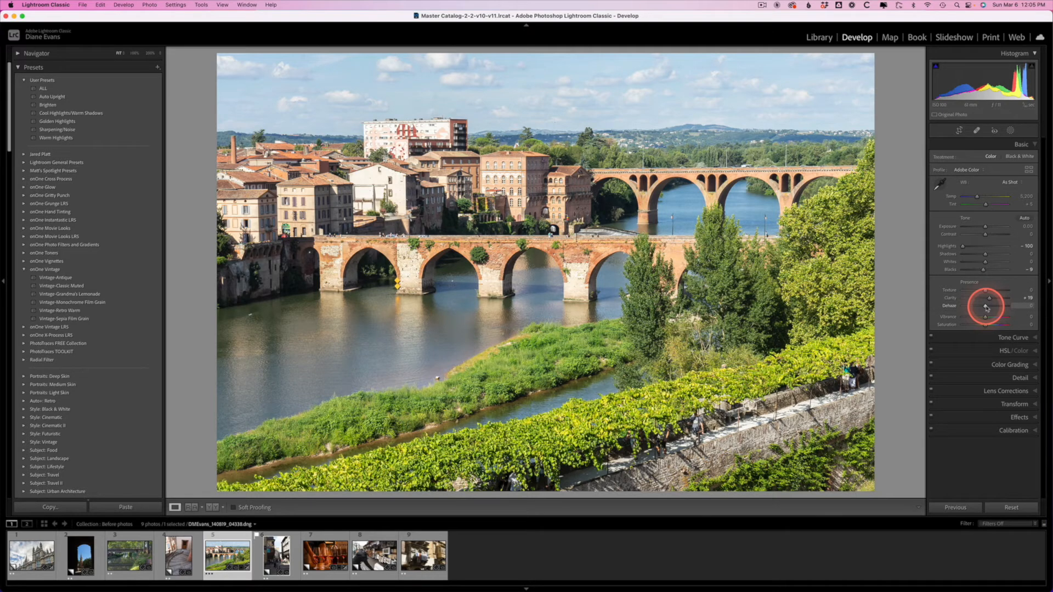
pyautogui.moveTo(985, 307); pyautogui.dragTo(994, 309)
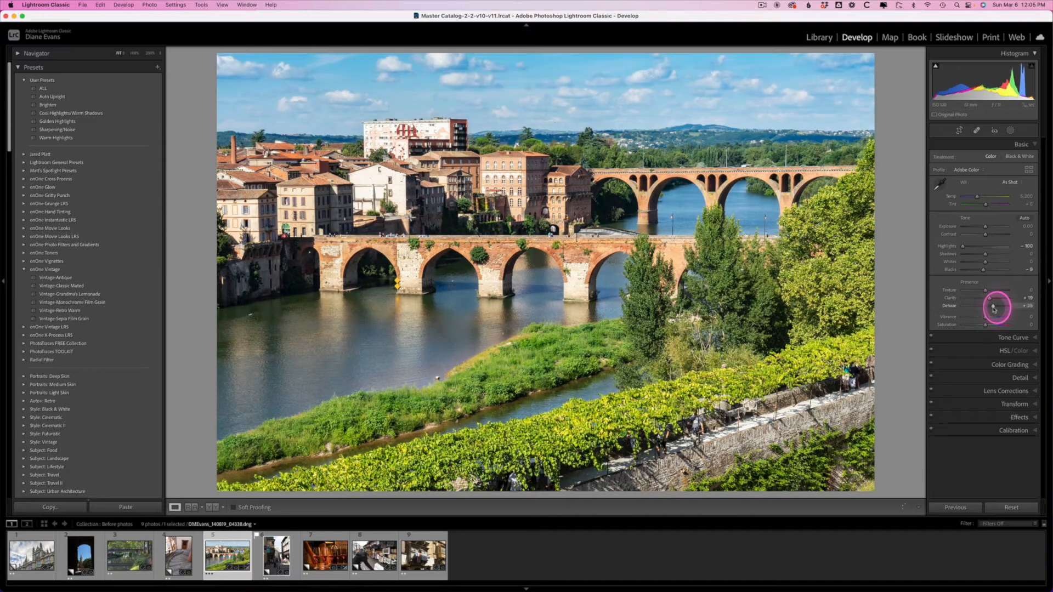
pyautogui.moveTo(994, 309); pyautogui.dragTo(988, 311)
pyautogui.click(988, 310)
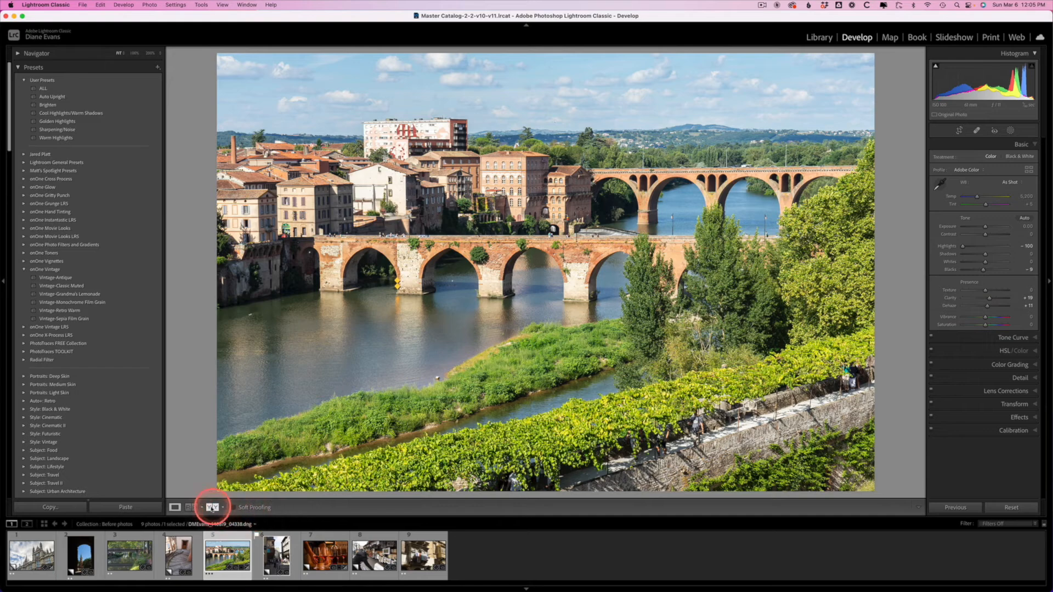
# Compare the river photo before and after side by side, return to the single view, and raise its Vibrance slightly.
pyautogui.click(210, 509)
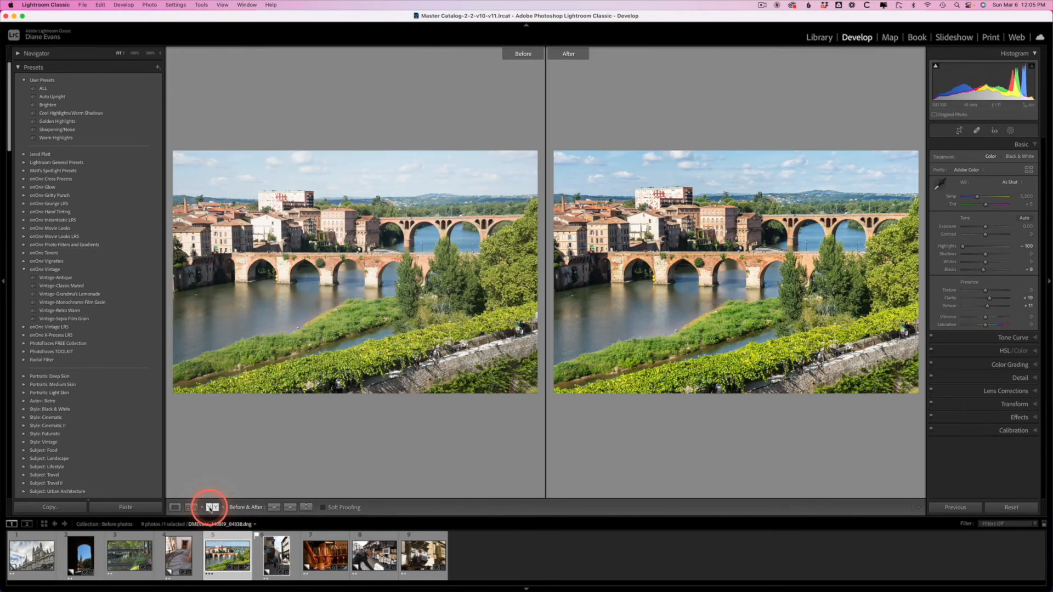
pyautogui.click(174, 508)
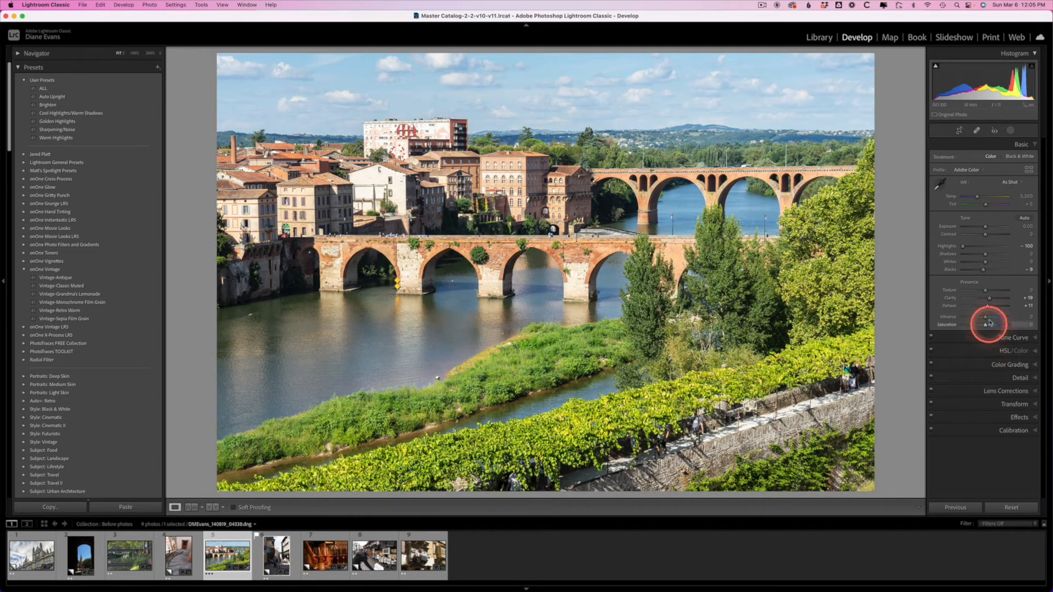
pyautogui.moveTo(986, 320); pyautogui.dragTo(987, 319)
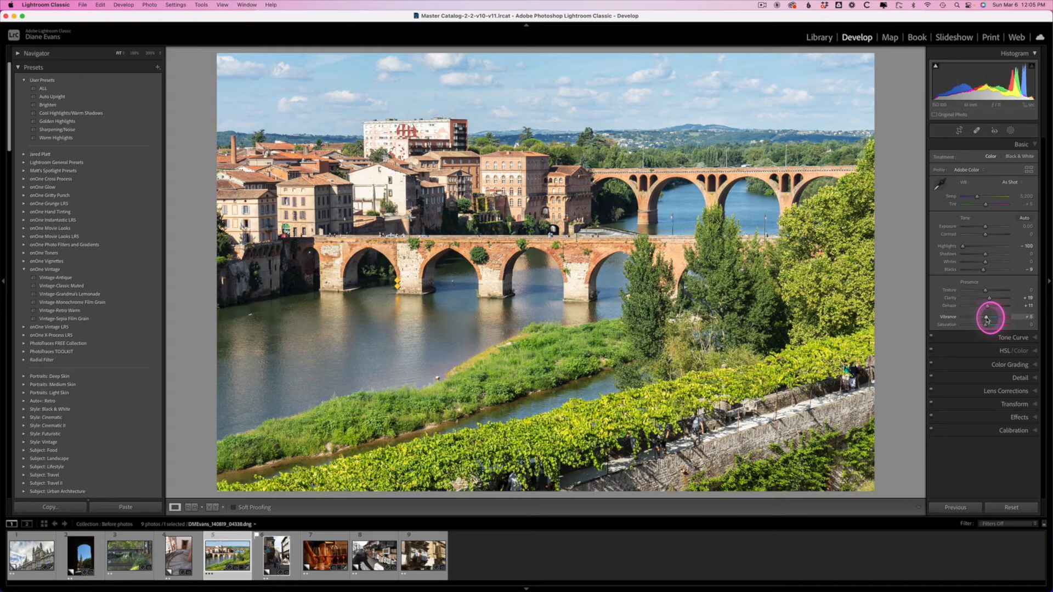
pyautogui.click(1028, 338)
pyautogui.moveTo(986, 290); pyautogui.dragTo(986, 317)
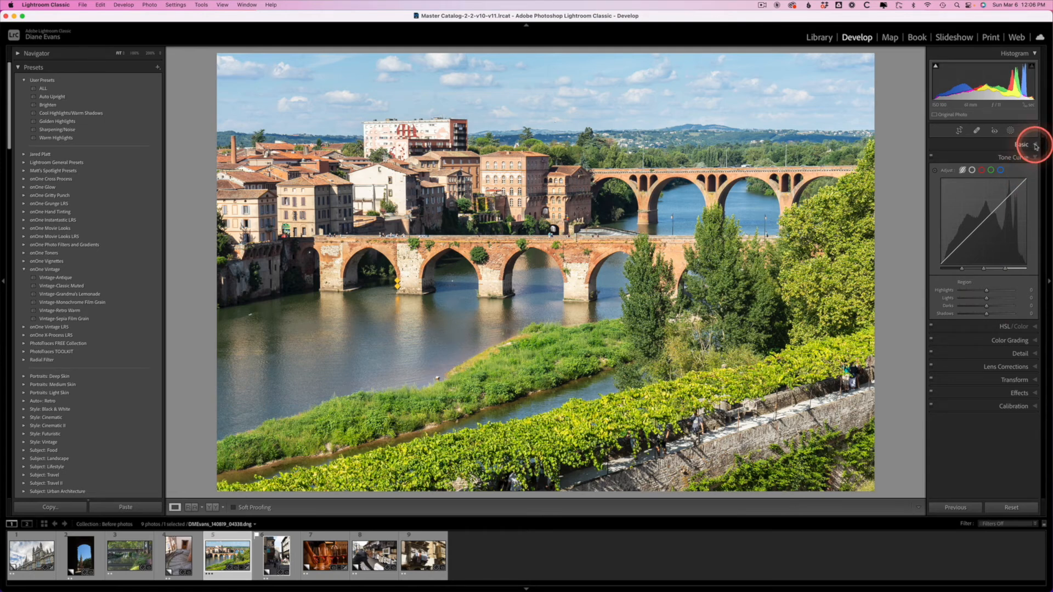
# Add a post-crop vignette to the river photo with Amount -21, Midpoint 19, Roundness +16 and Feather 100, and compare before and after.
pyautogui.click(1035, 395)
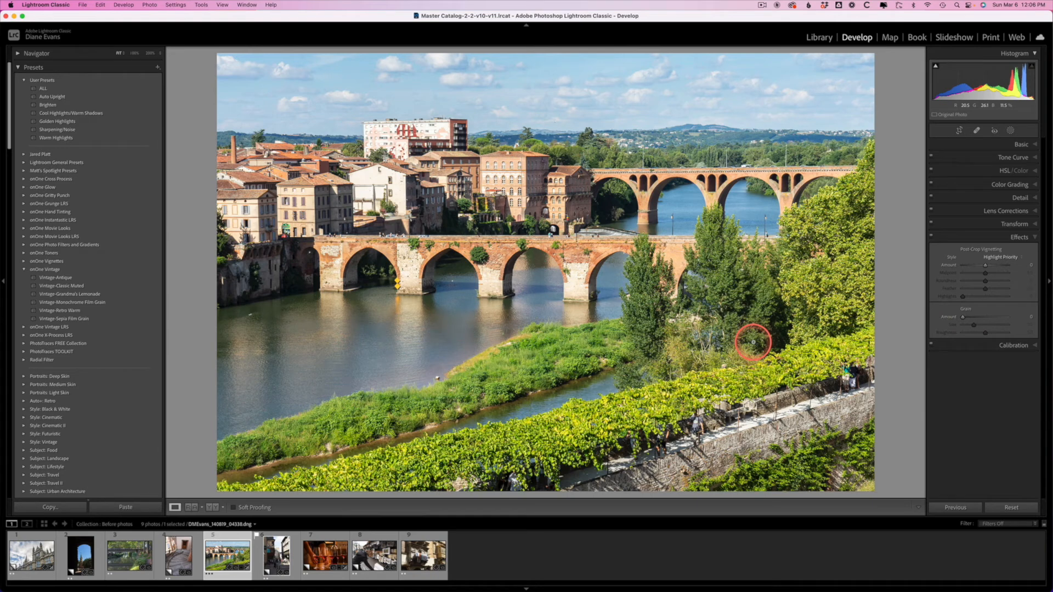
pyautogui.click(501, 337)
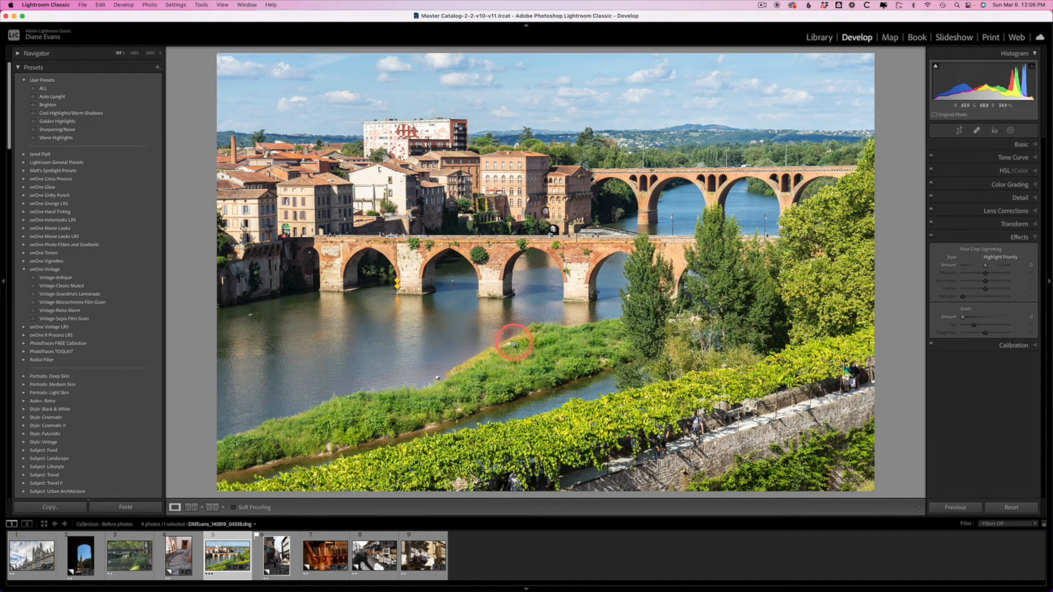
pyautogui.moveTo(501, 338)
pyautogui.mouseDown()
pyautogui.moveTo(505, 327)
pyautogui.moveTo(440, 282)
pyautogui.moveTo(432, 265)
pyautogui.moveTo(435, 247)
pyautogui.moveTo(476, 256)
pyautogui.mouseUp()
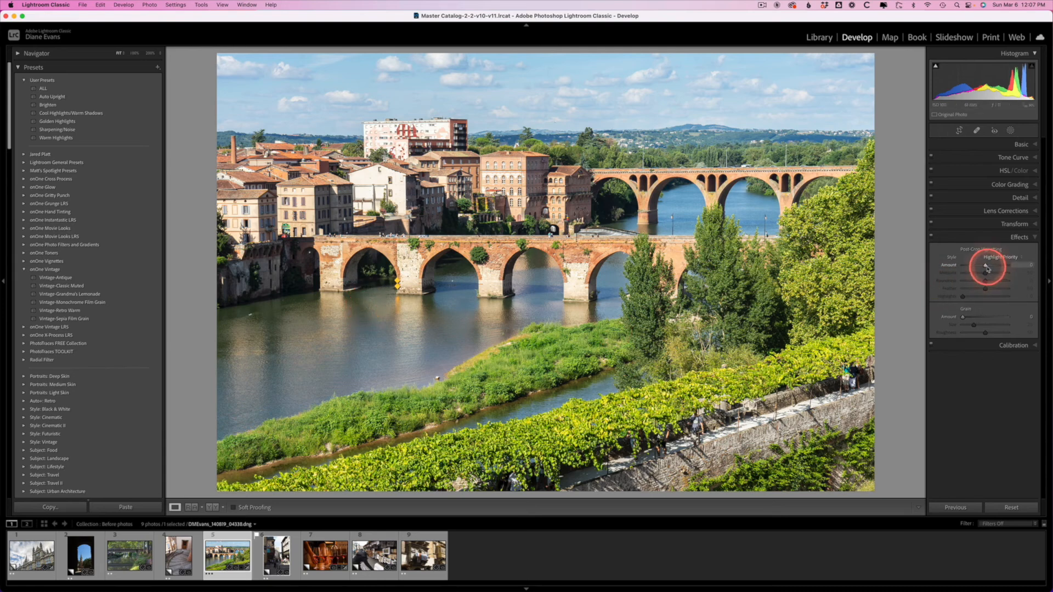
pyautogui.moveTo(986, 267); pyautogui.dragTo(1008, 289)
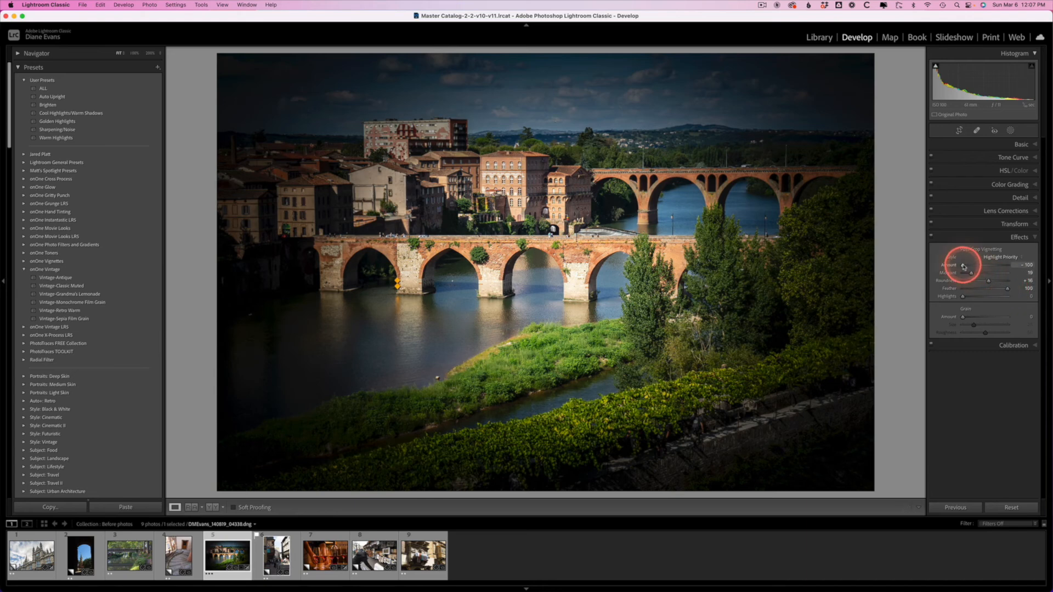
pyautogui.moveTo(963, 266); pyautogui.dragTo(981, 267)
pyautogui.click(214, 508)
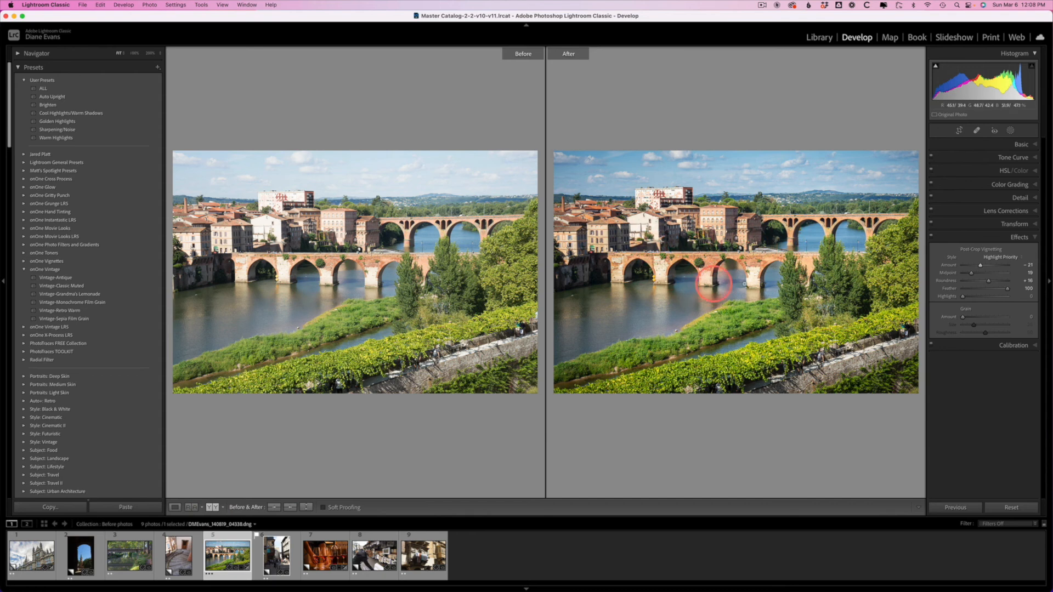
pyautogui.click(175, 507)
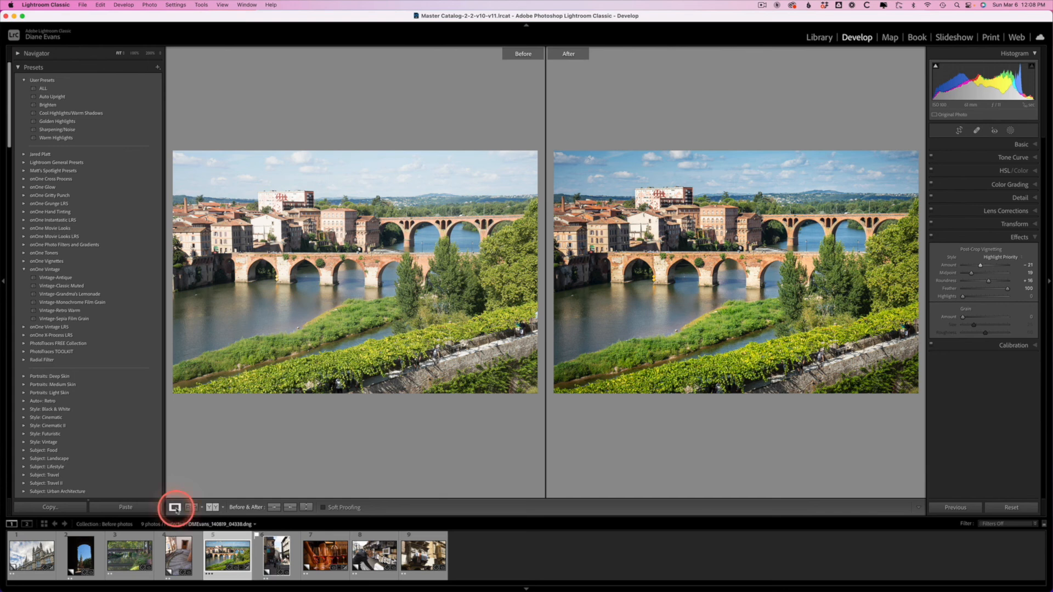